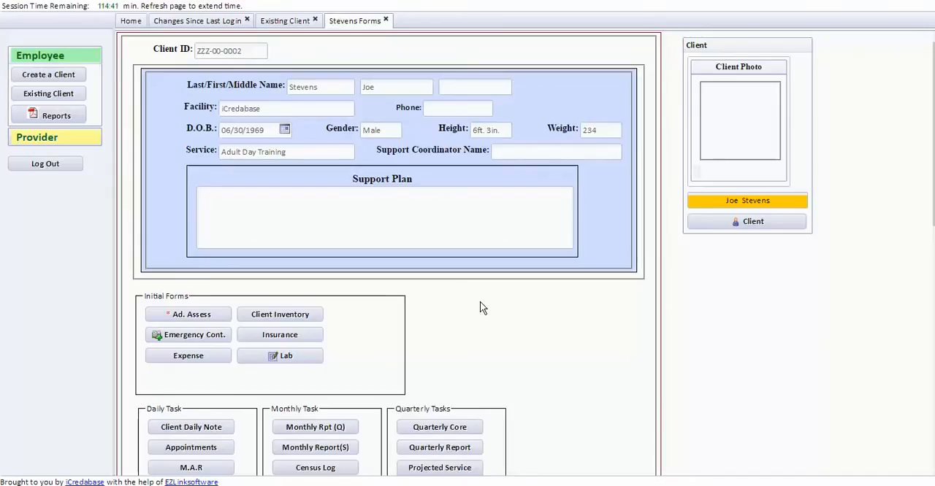
Open the client's medication list from the provider tasks and add a blank medication row
scroll(479, 302, down, 10)
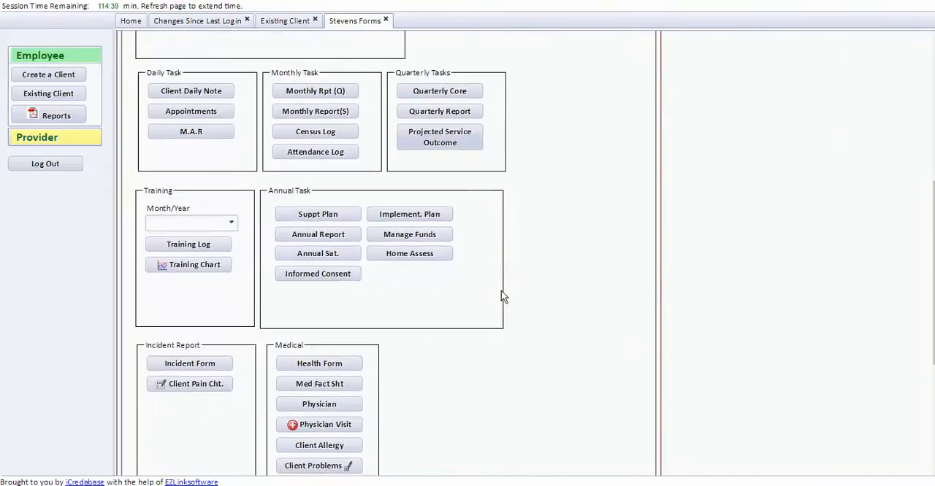
scroll(502, 295, down, 3)
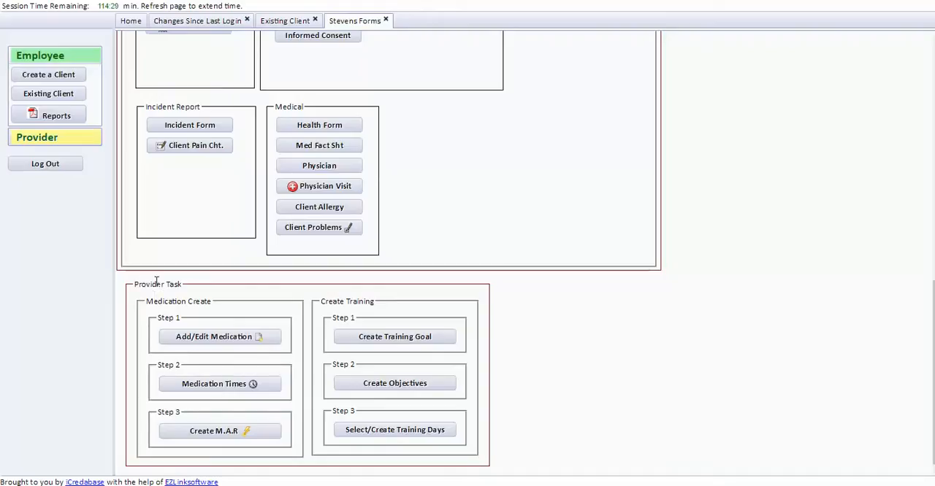
click(211, 336)
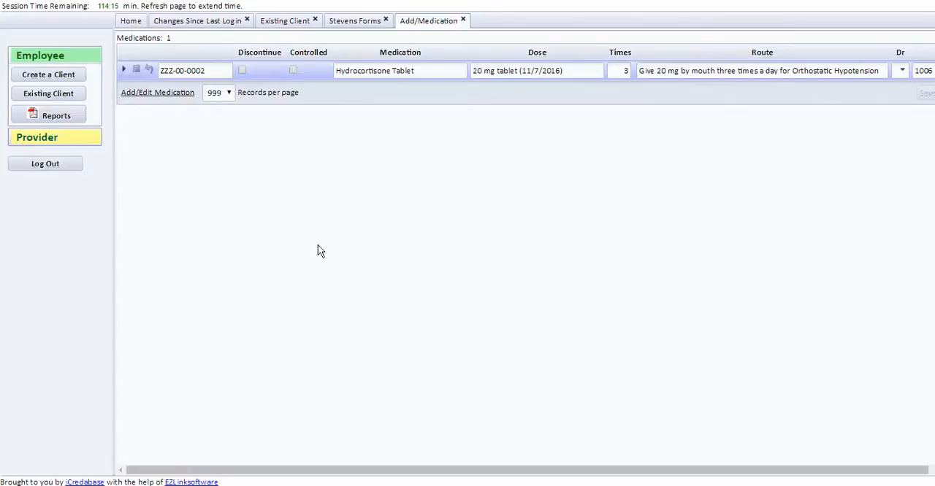
click(164, 95)
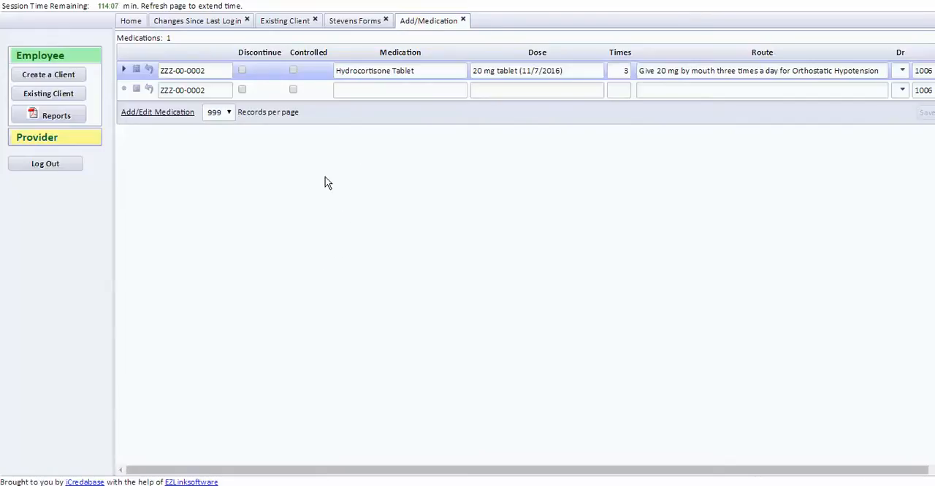
click(242, 69)
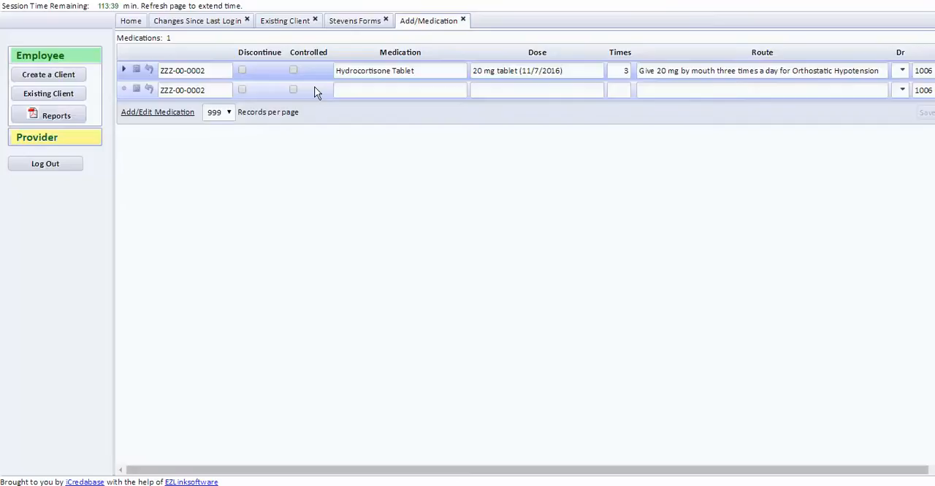
Fill the blank row's medication with the suggested Haloperidal MY 2 mg entry, taken by mouth at bedtime
click(351, 93)
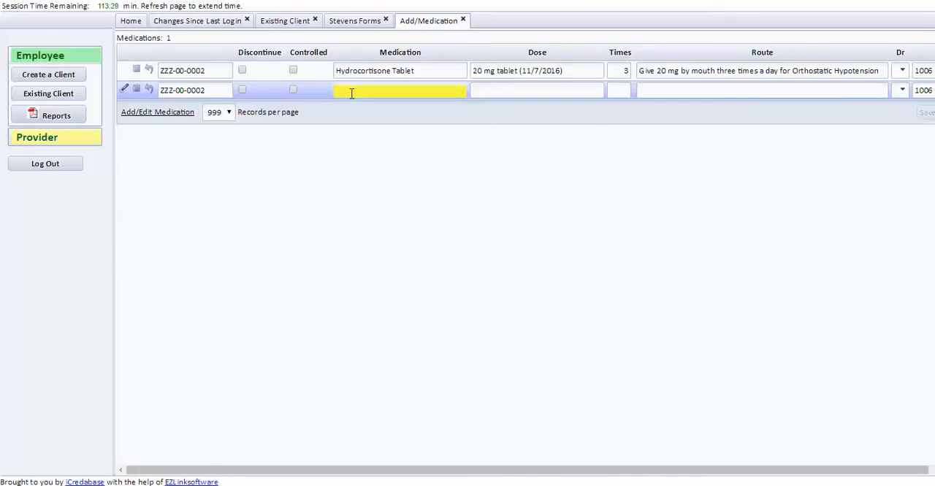
text(H)
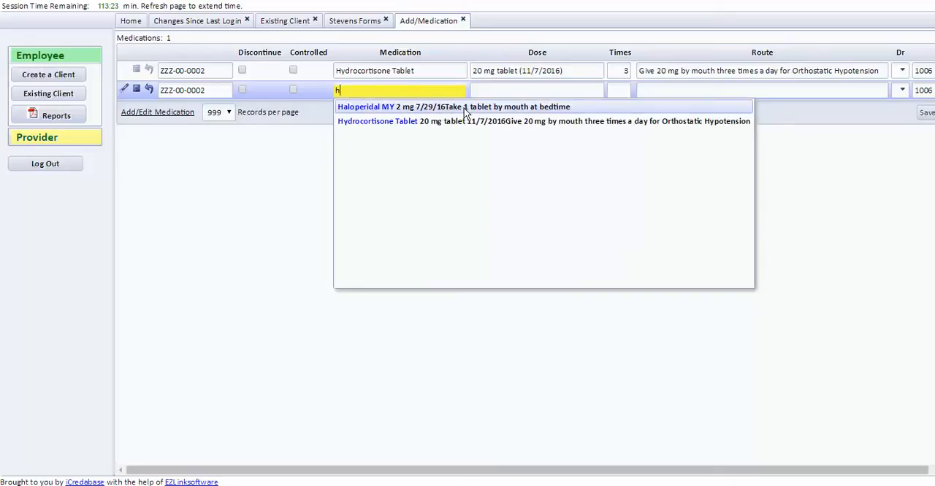
click(410, 109)
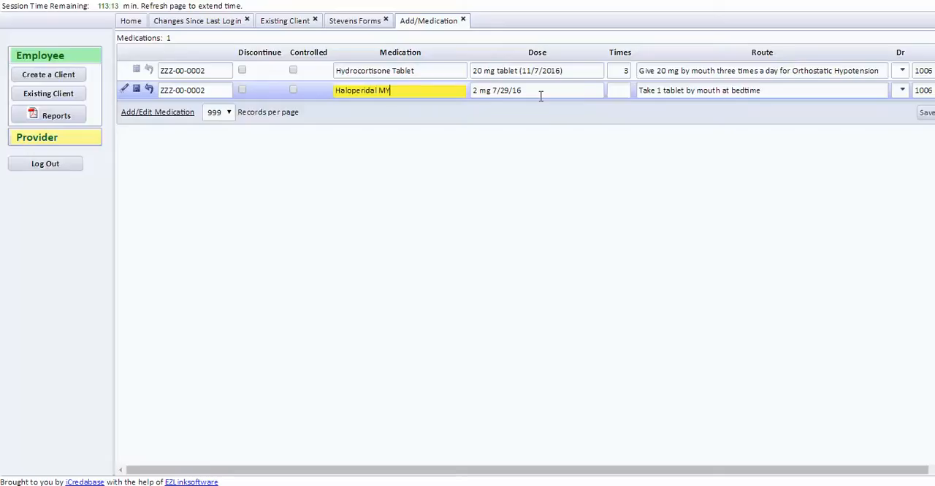
Change the Haloperidal MY dose to 2 mg (7/29/16) and set its times to 1
click(494, 89)
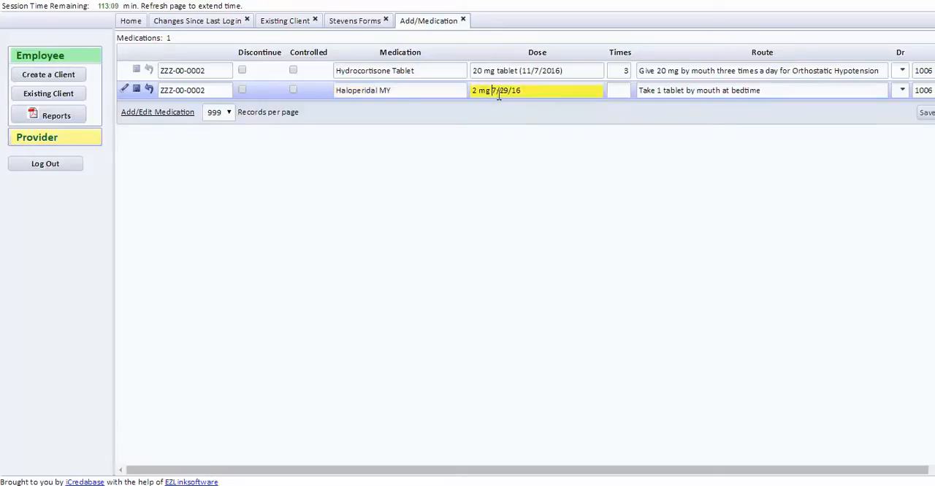
drag(492, 90, 522, 91)
text(()
click(622, 90)
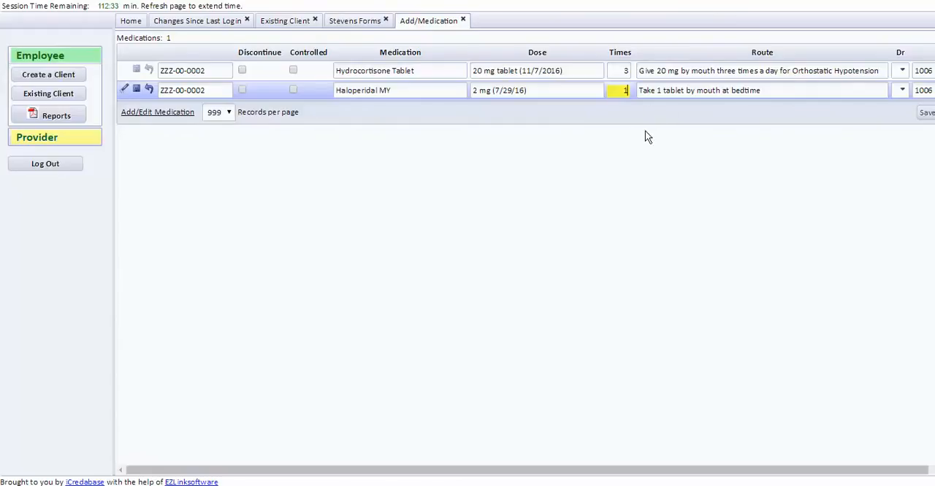
Assign the third listed doctor to the Haloperidal MY row, then save the medication and close the list
drag(627, 469, 704, 467)
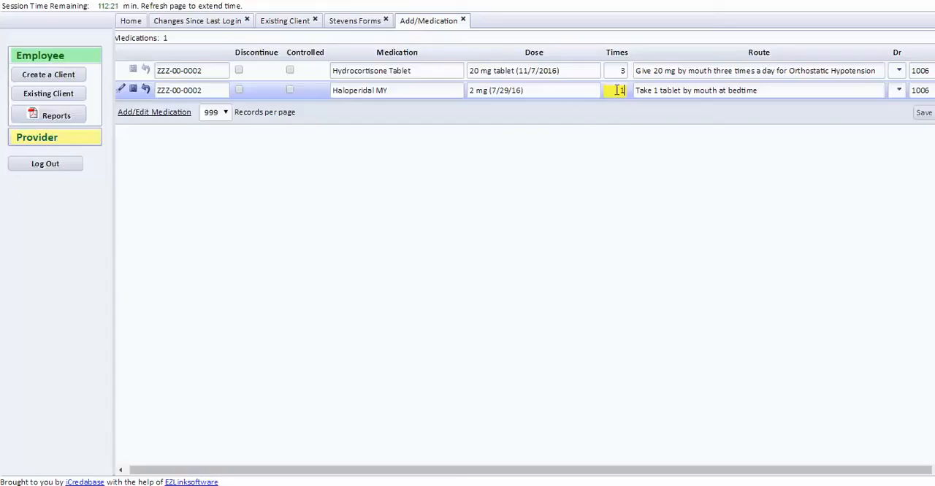
click(899, 91)
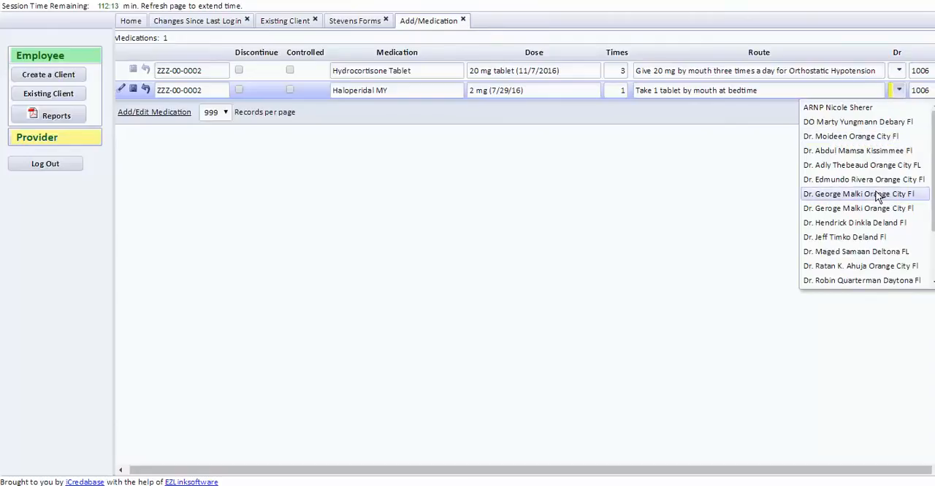
click(842, 136)
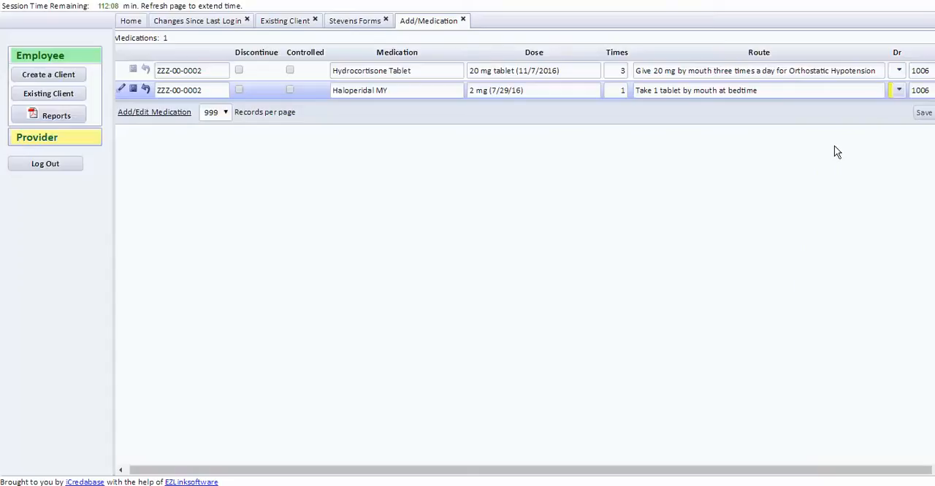
click(923, 114)
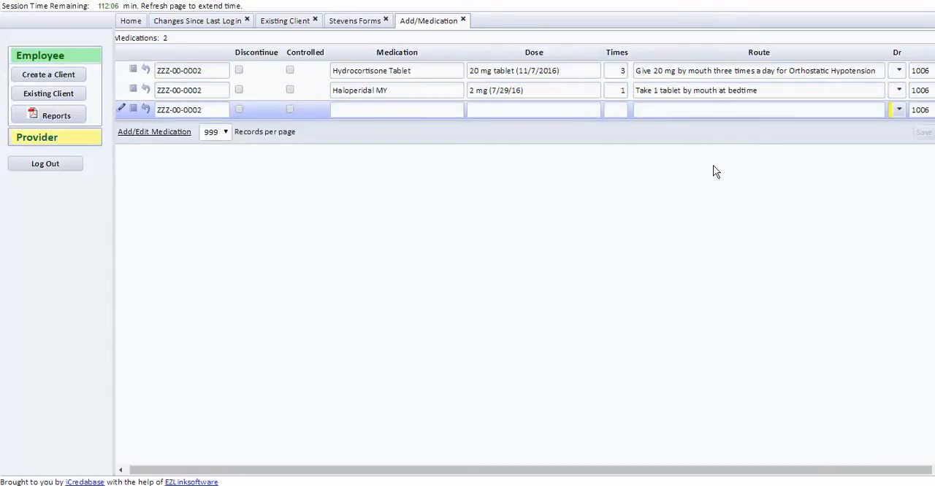
click(463, 20)
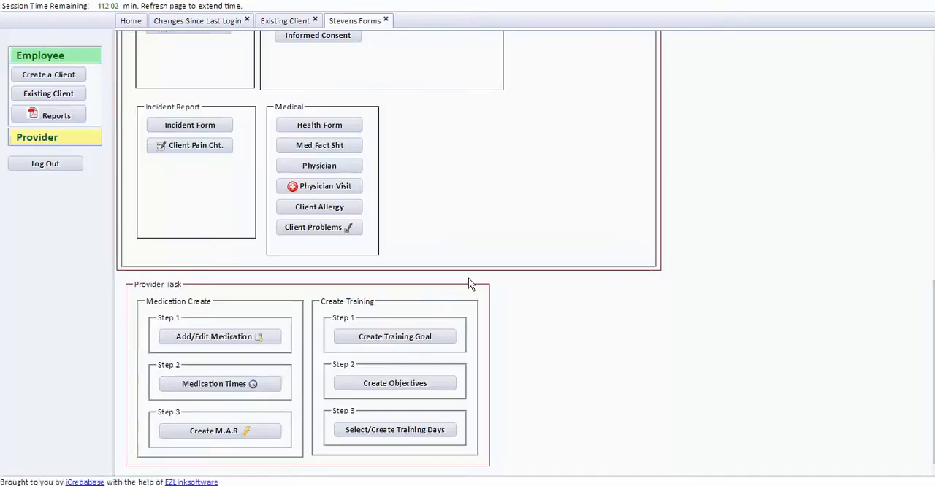
In the client's medication times, set Haloperidal MY to start on 11/01/2016 and end on 11/30/2016
click(227, 390)
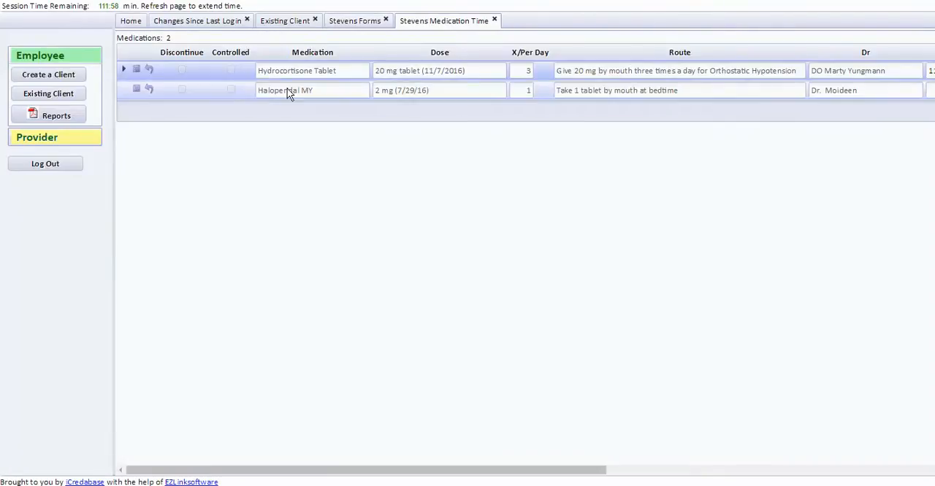
click(286, 90)
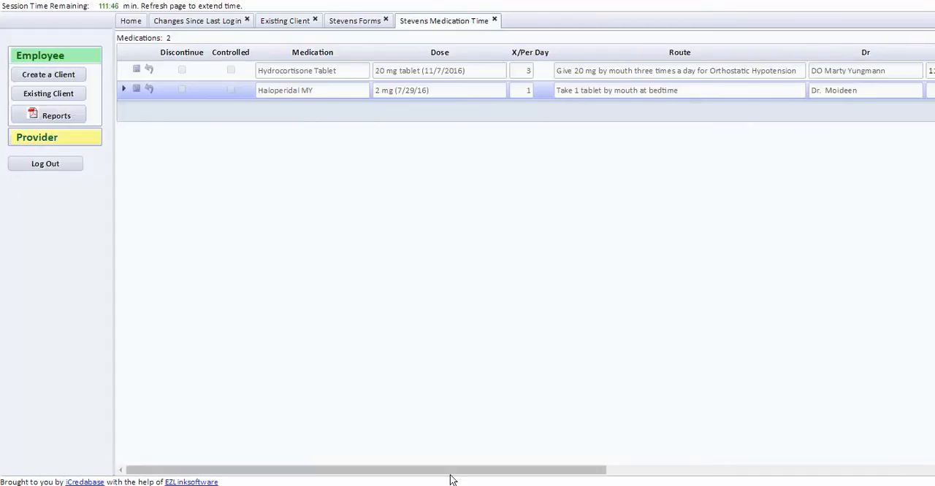
drag(451, 475, 704, 472)
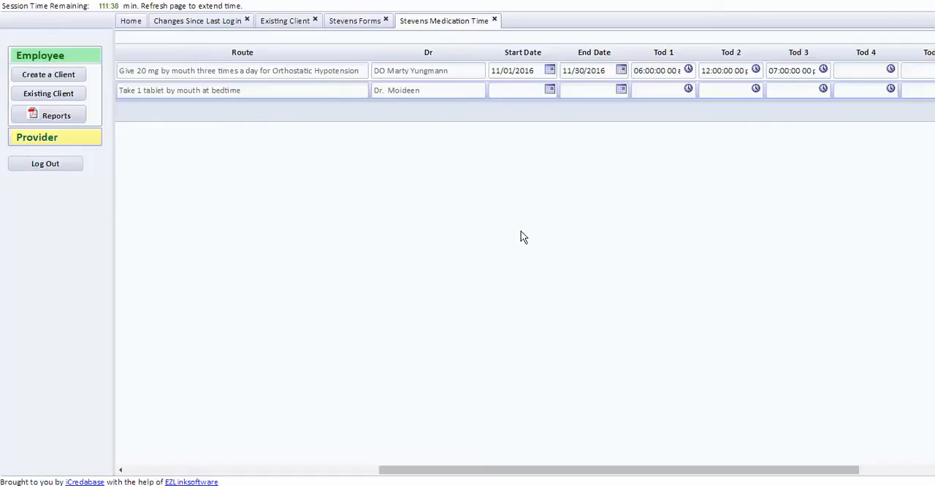
click(550, 90)
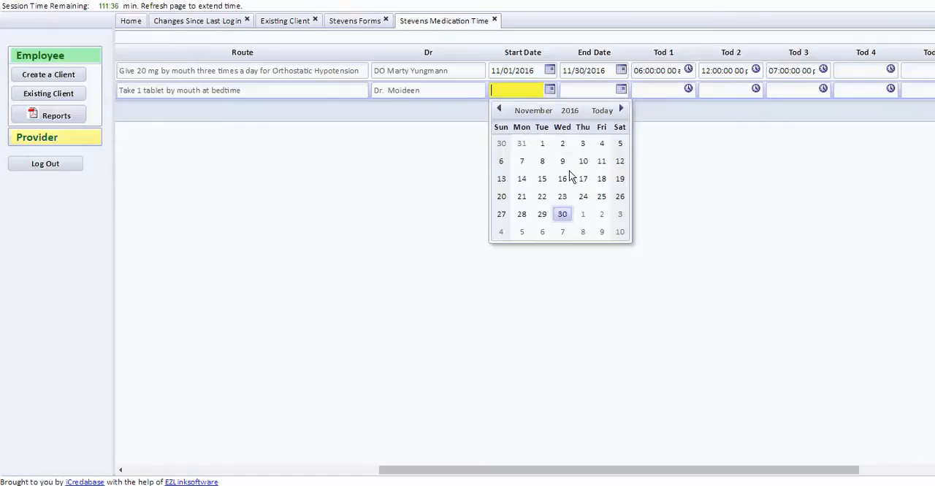
click(546, 144)
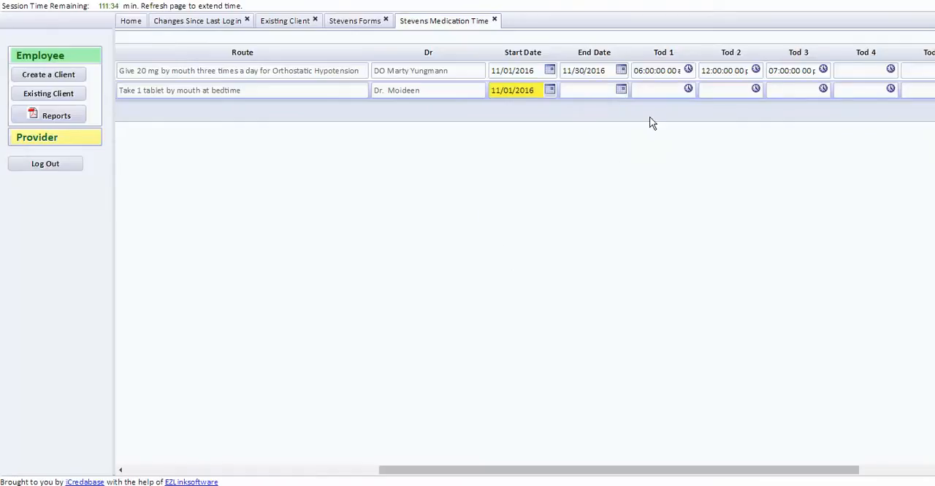
click(621, 89)
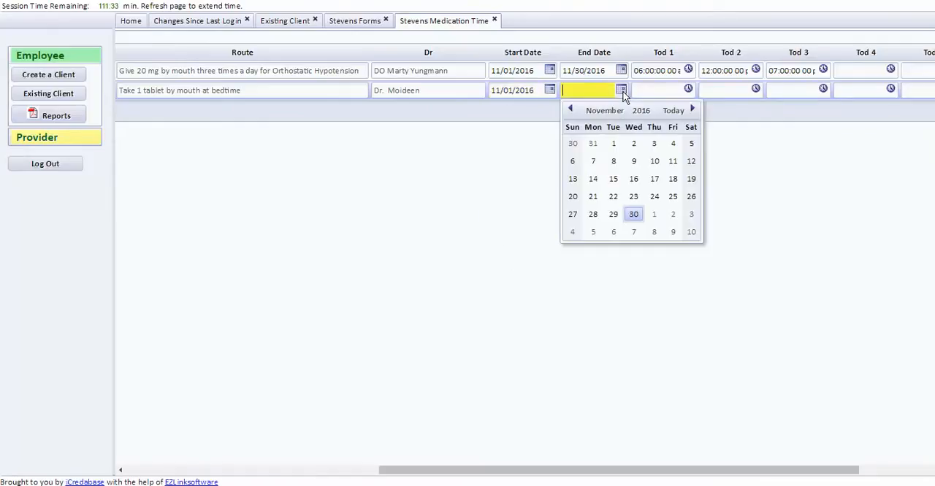
click(633, 214)
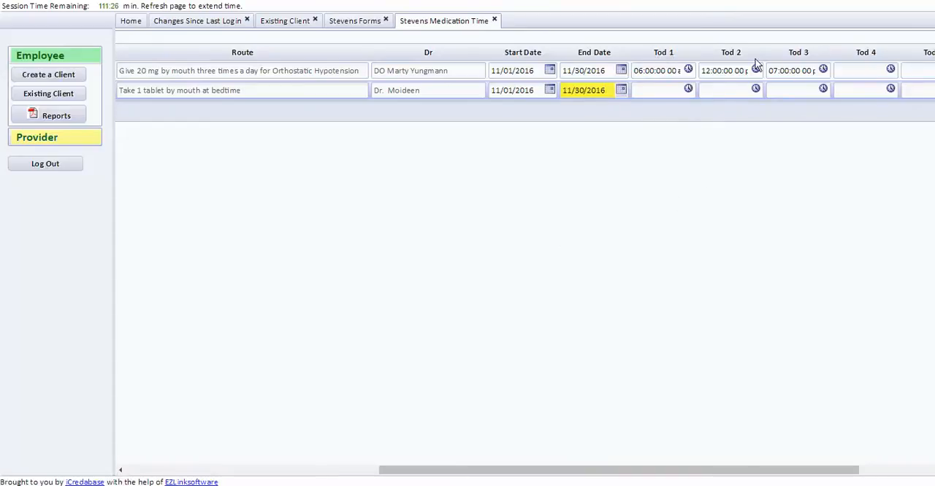
Set the first time of day for Haloperidal MY to 07:00 PM and close the medication times
click(688, 88)
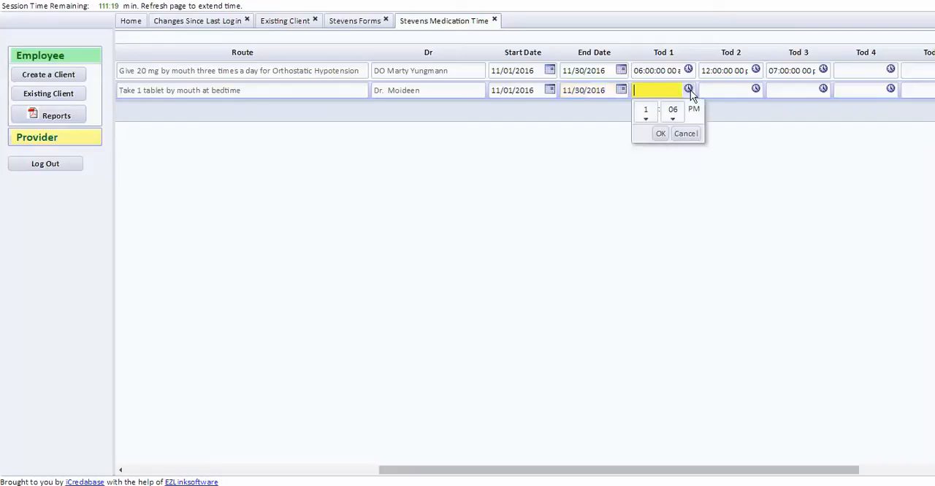
click(646, 118)
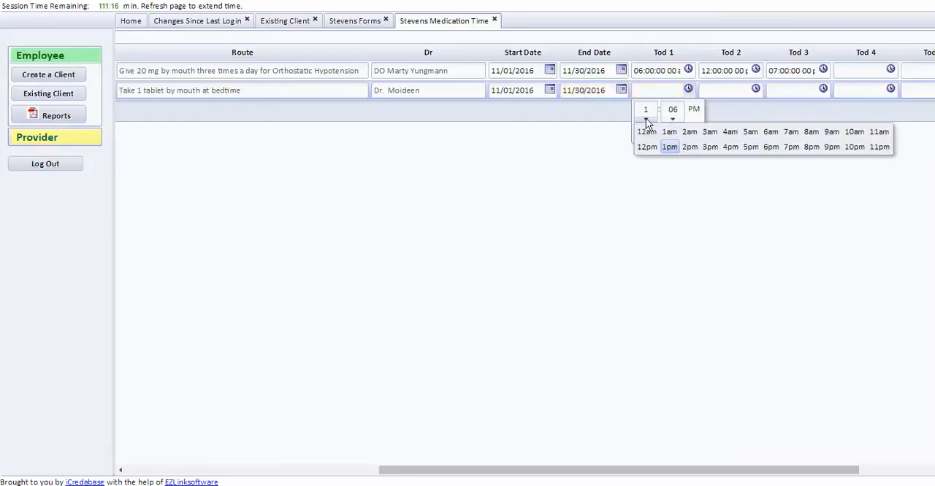
click(791, 147)
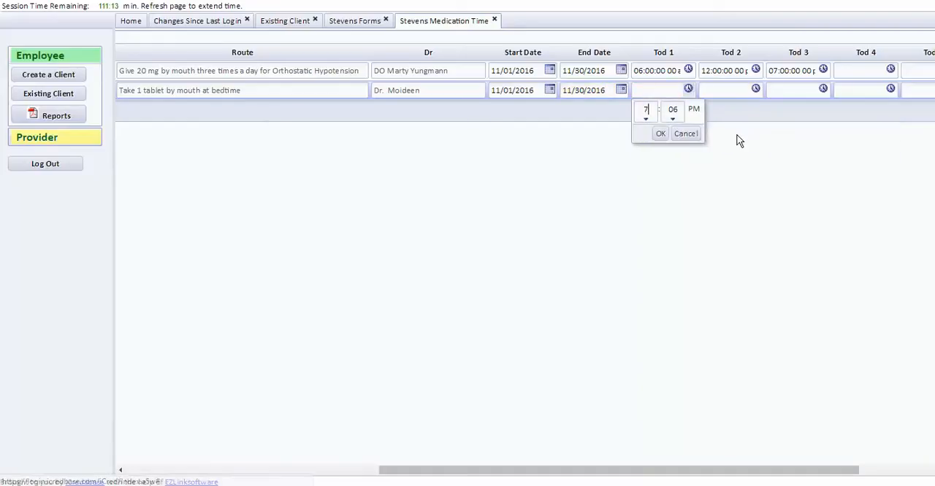
click(674, 120)
click(670, 131)
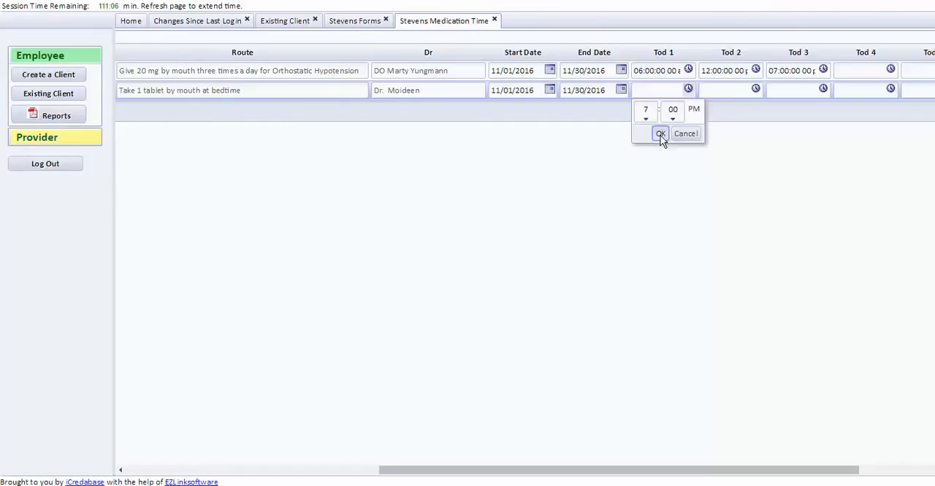
click(660, 133)
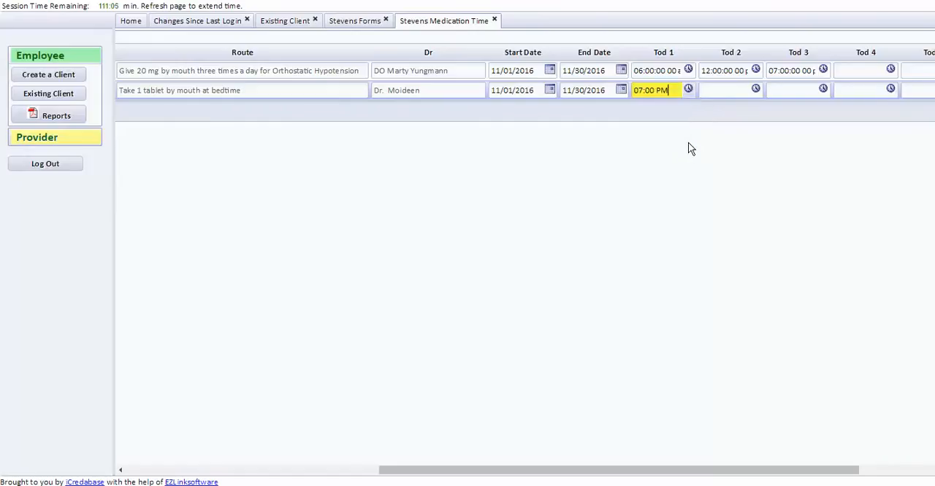
click(712, 90)
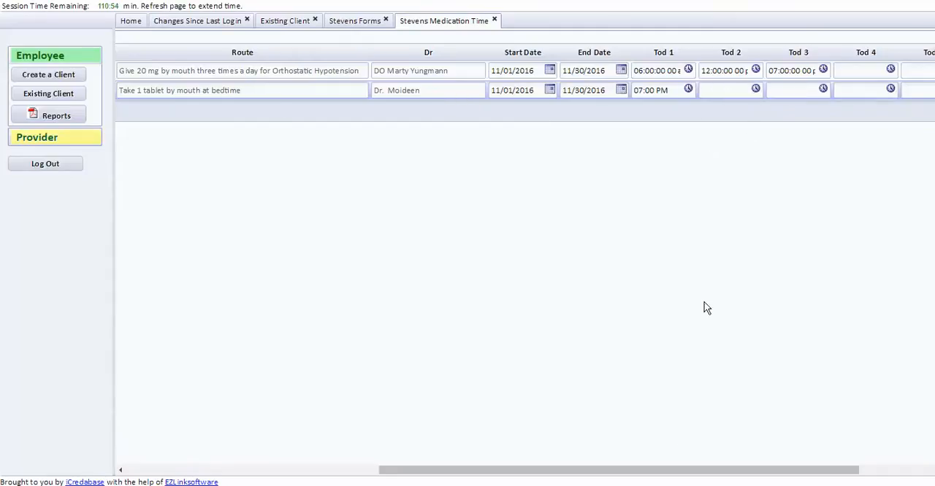
drag(661, 471, 380, 478)
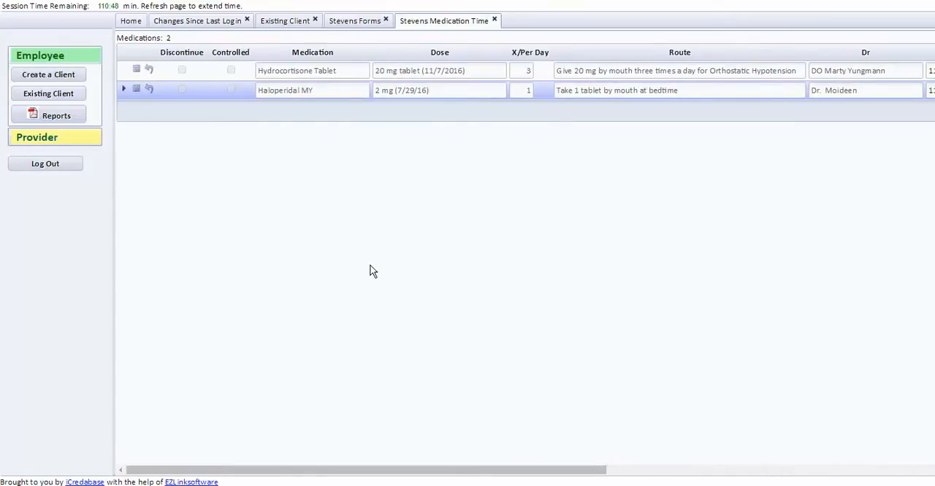
click(494, 20)
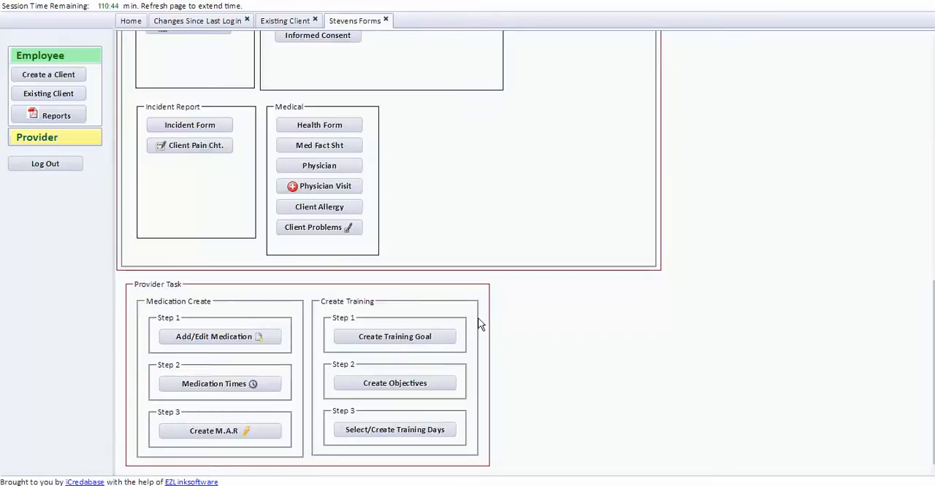
Open M.A.R. creation for the client and select November 2016 as its month and year
click(227, 432)
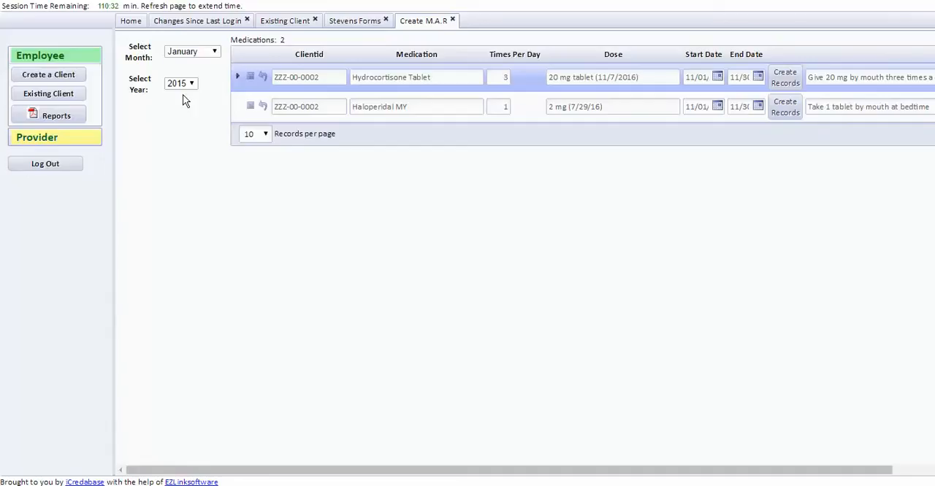
click(215, 53)
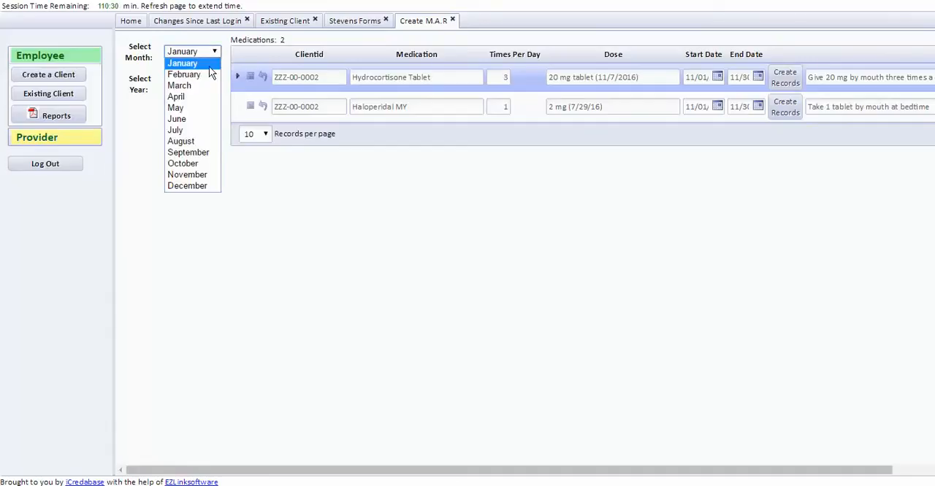
click(202, 175)
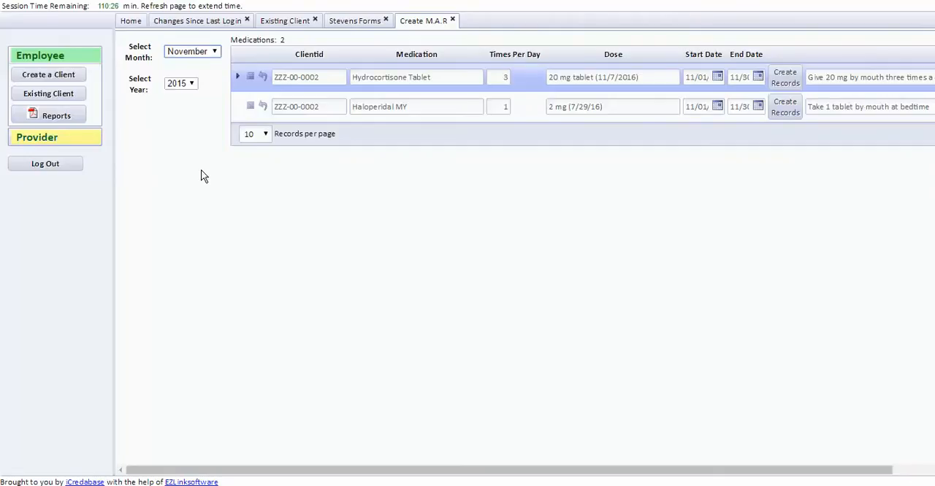
click(193, 85)
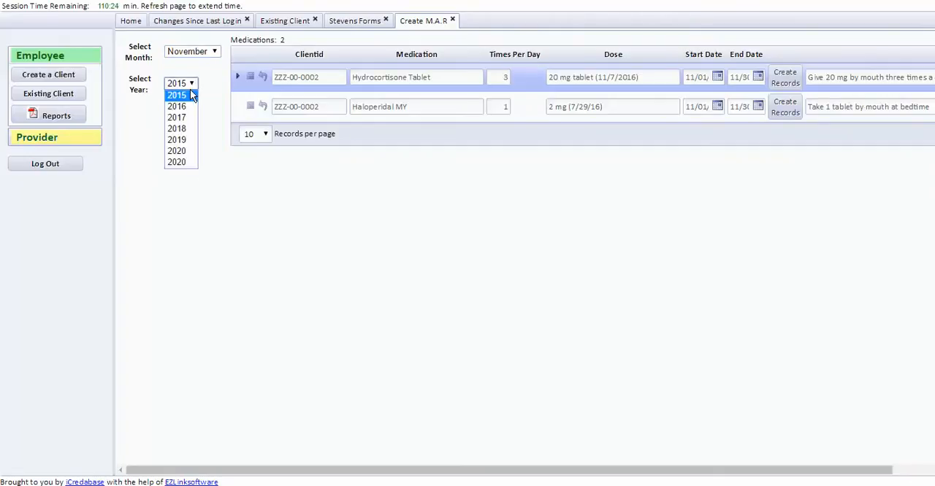
click(187, 107)
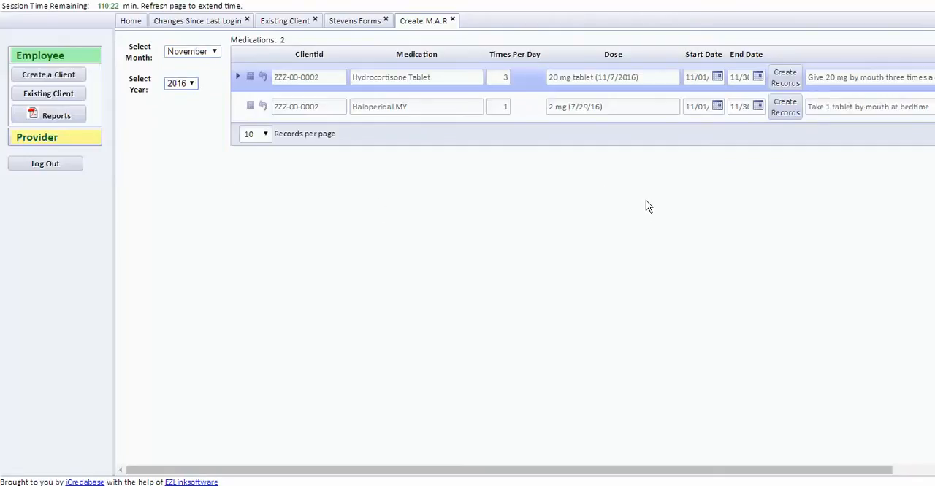
Select the Haloperidal MY record for November 2016, then close M.A.R. creation and the client's forms
drag(607, 471, 663, 472)
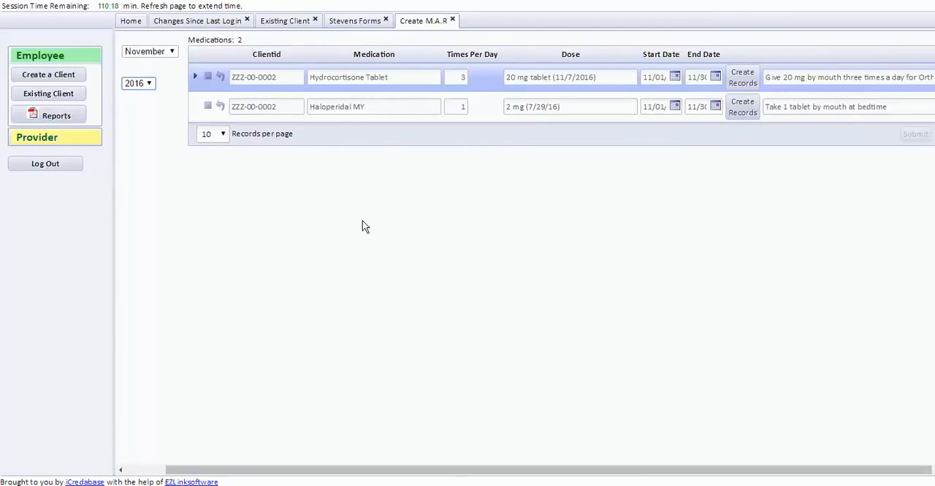
click(203, 110)
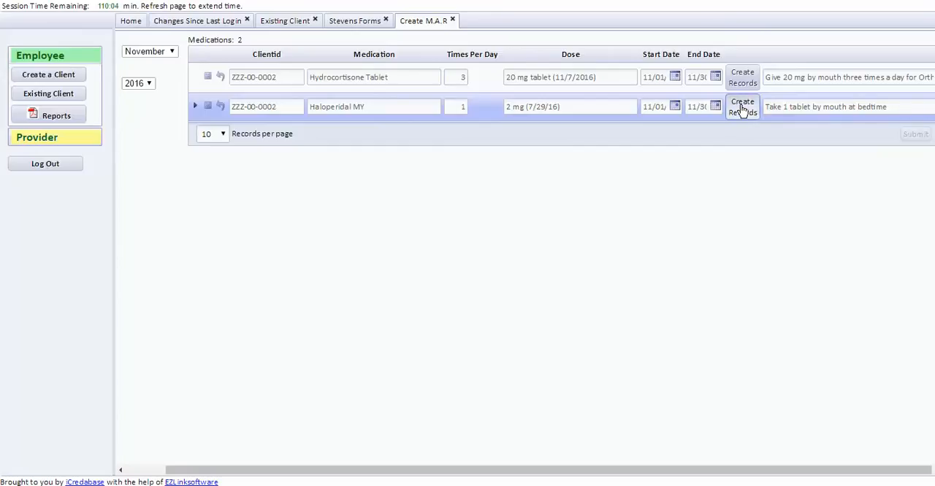
click(452, 21)
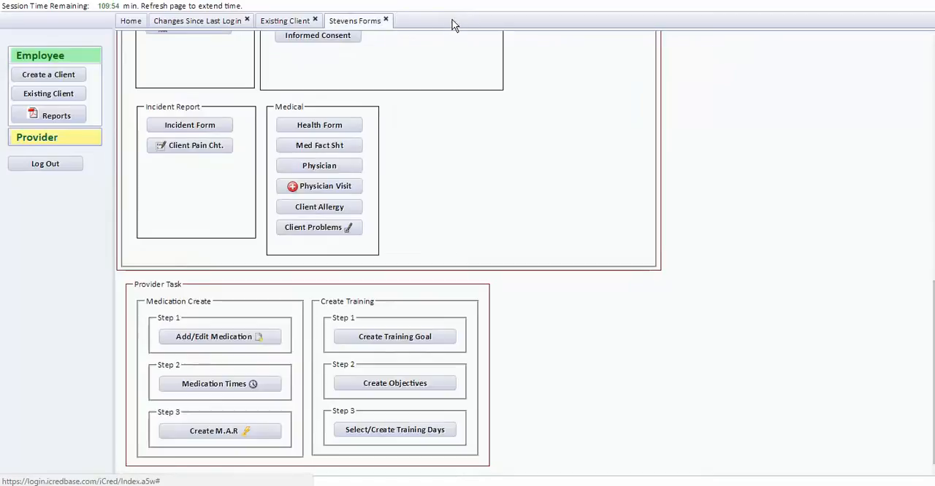
click(386, 20)
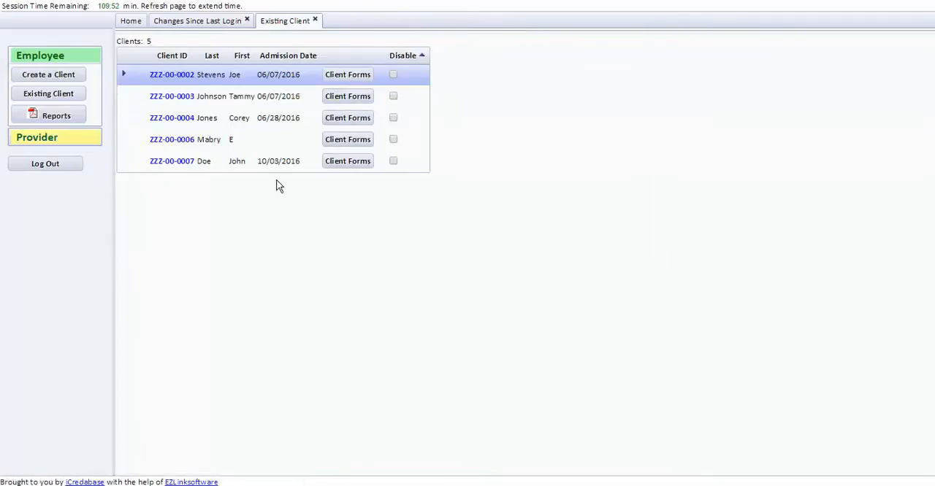
Reopen the forms of the first client in the list and open the client's daily M.A.R
click(341, 78)
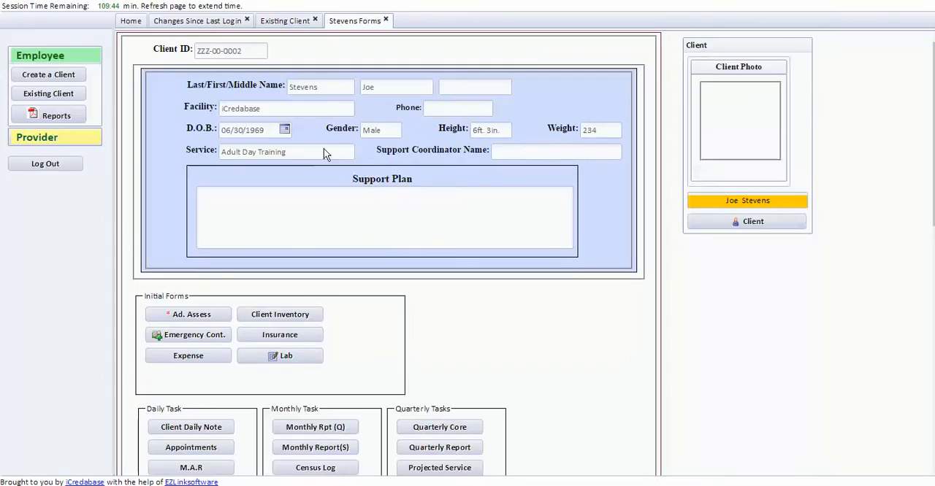
scroll(252, 186, down, 4)
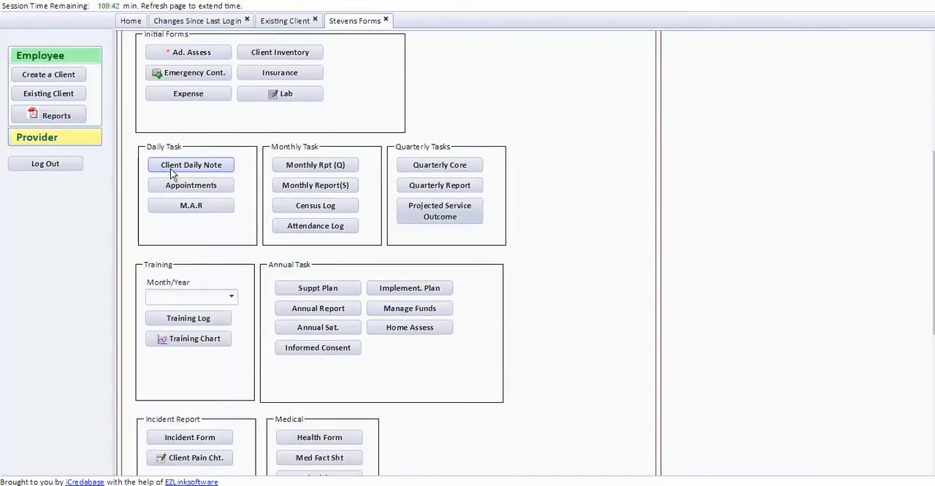
click(197, 205)
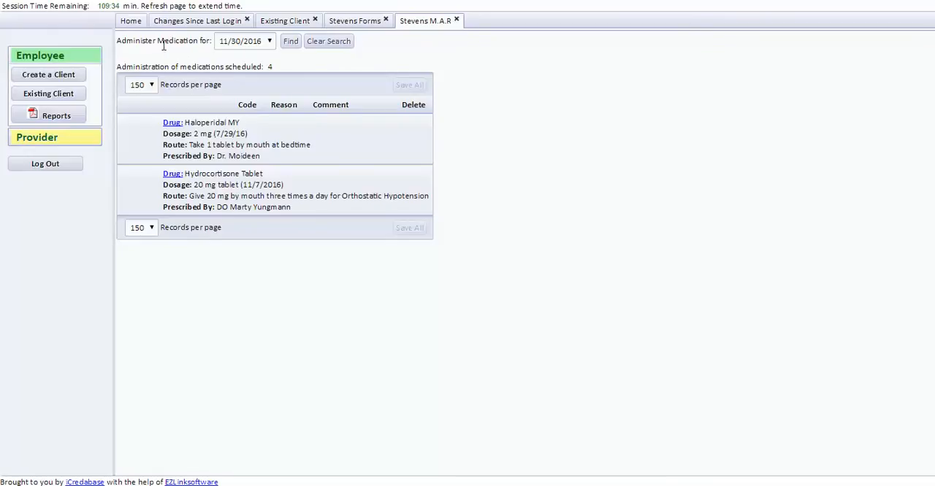
Set the M.A.R. administration date to 11/01/2016 and expand the scheduled doses of the listed medications
click(269, 41)
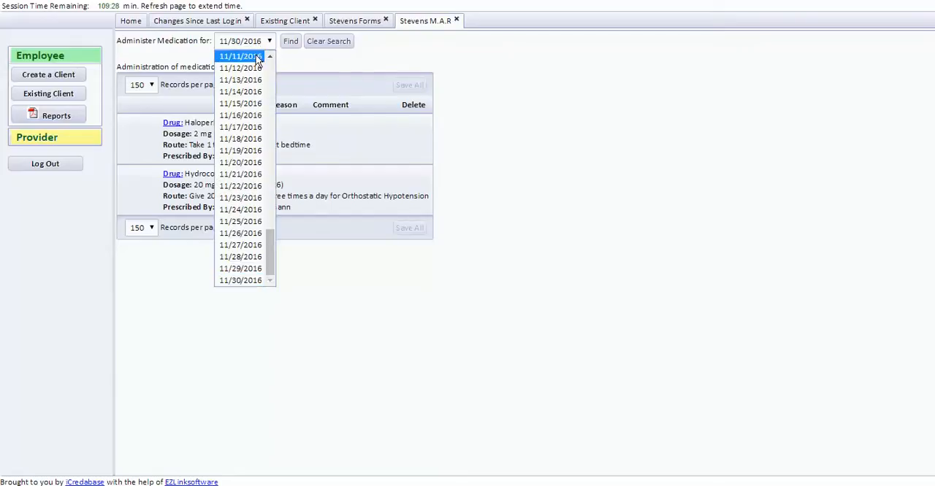
scroll(255, 94, up, 10)
scroll(255, 90, down, 10)
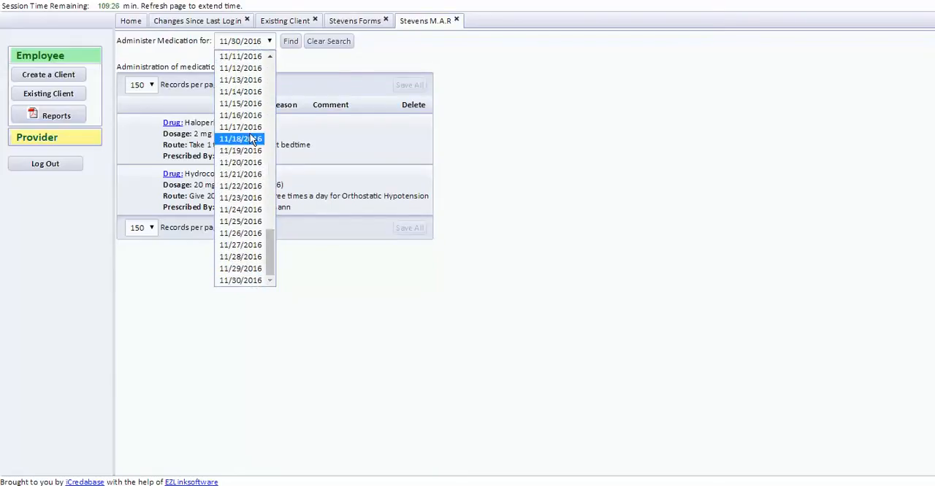
scroll(247, 151, up, 3)
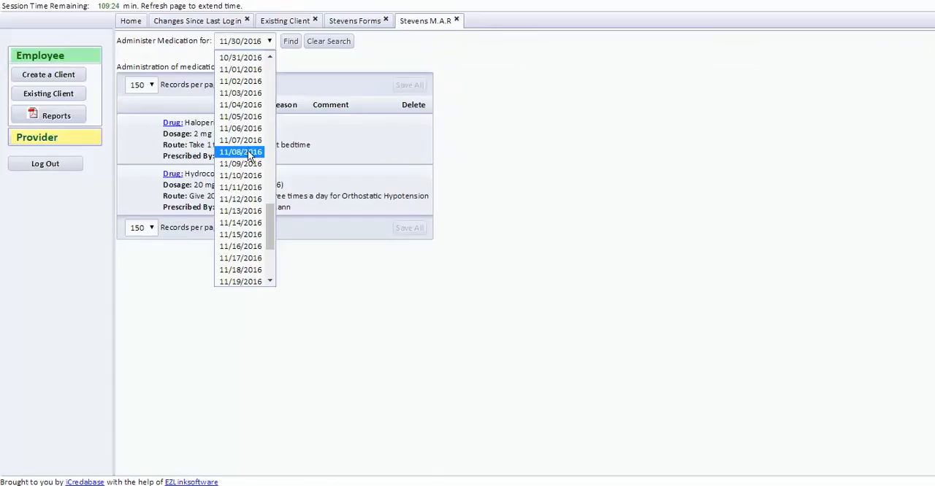
click(239, 69)
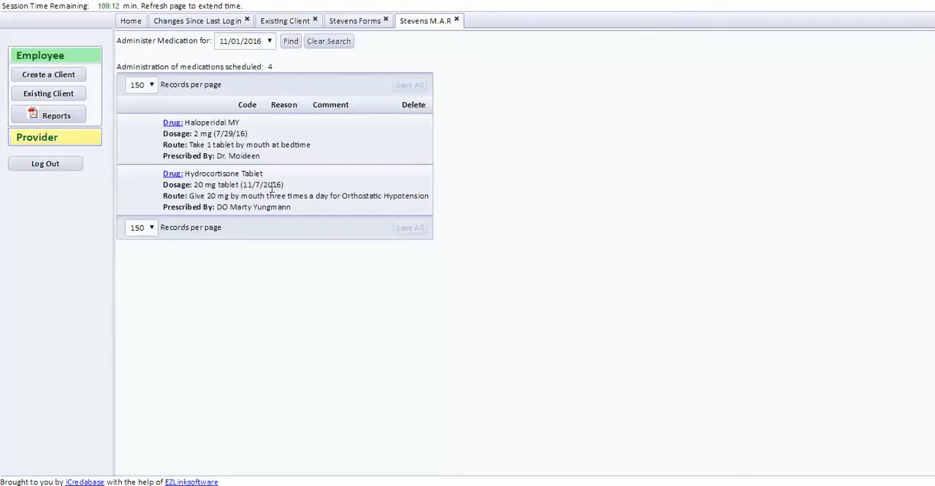
click(235, 182)
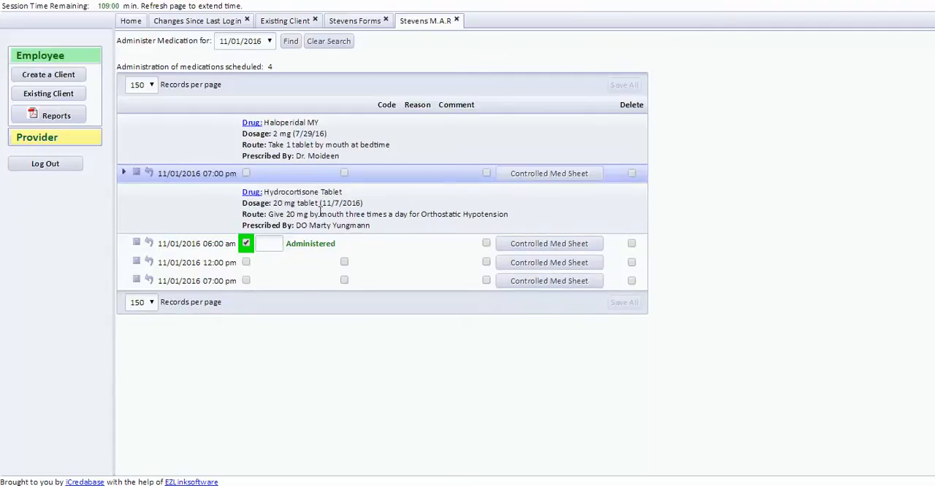
Mark the 07:00 pm doses of Haloperidal MY and Hydrocortisone Tablet as administered at location
click(247, 173)
text(EM)
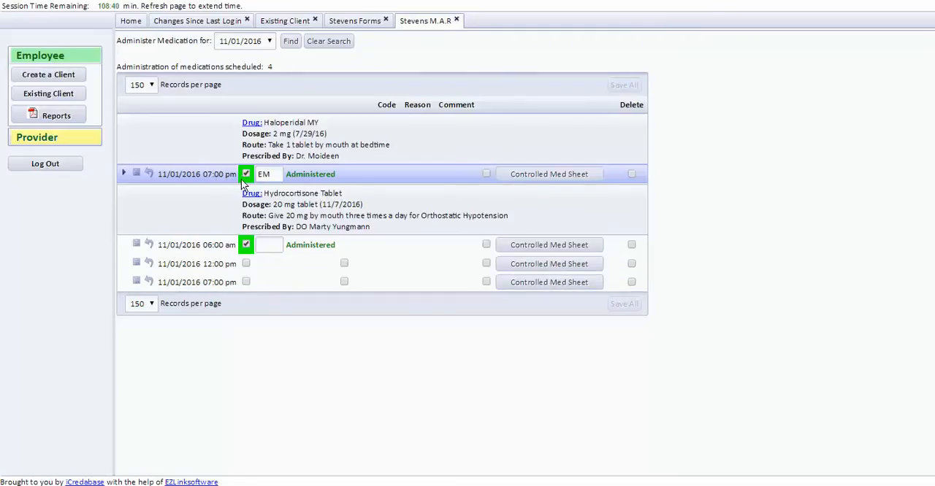
click(246, 284)
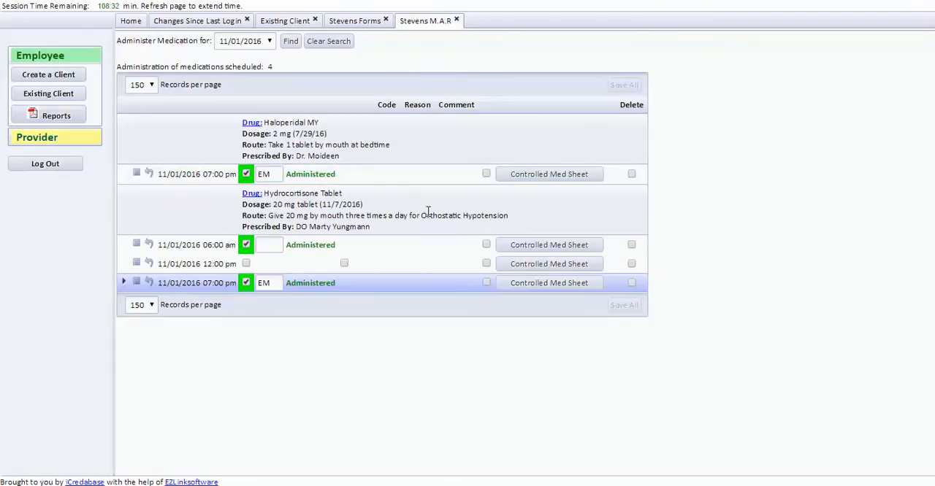
Flag the 07:00 pm Haloperidal MY dose as controlled and start a next-day entry in its Controlled Med Sheet
click(486, 174)
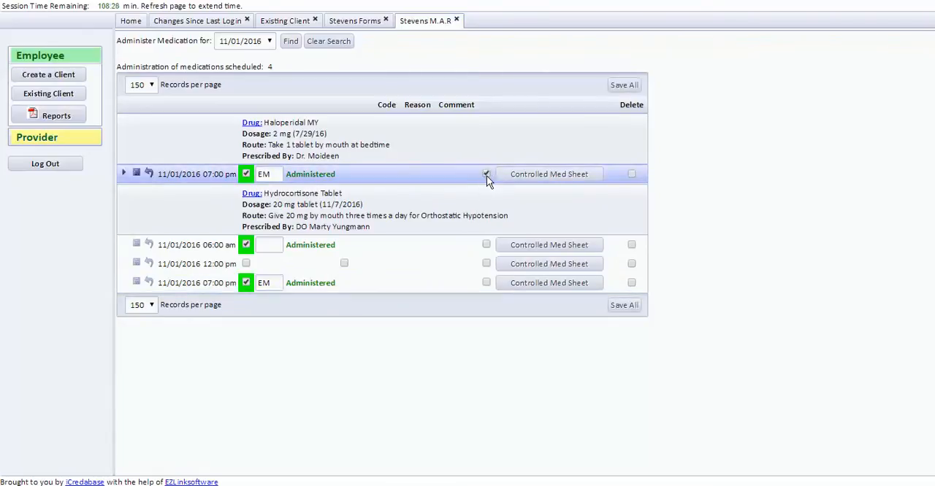
click(532, 176)
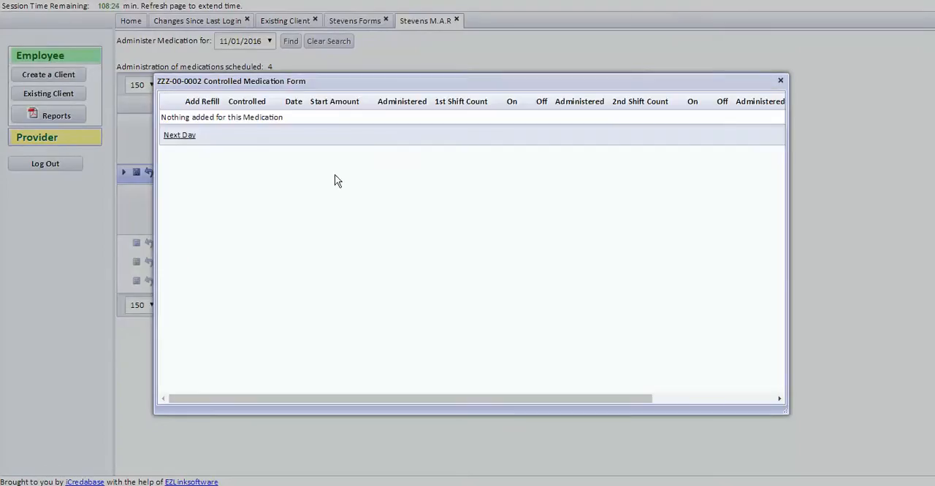
click(186, 137)
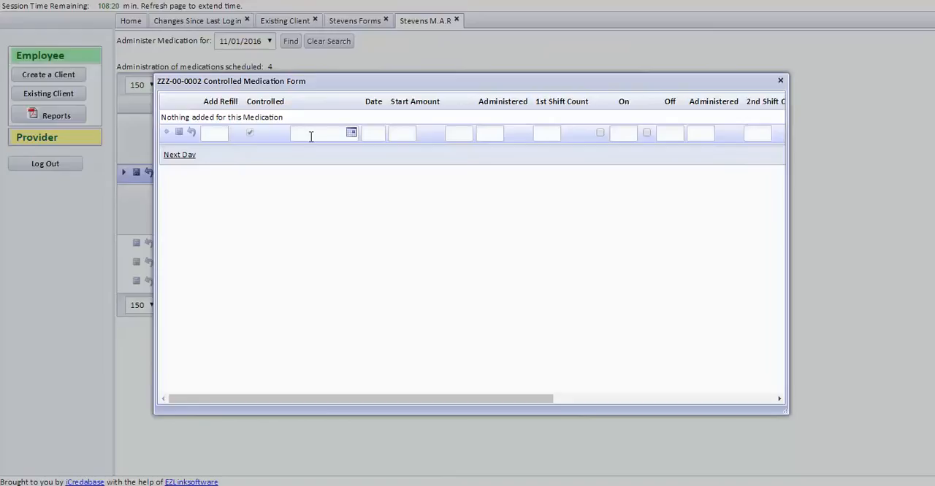
Date the new controlled medication entry 11/01/2016 and set its start amount to 60
click(351, 135)
click(344, 187)
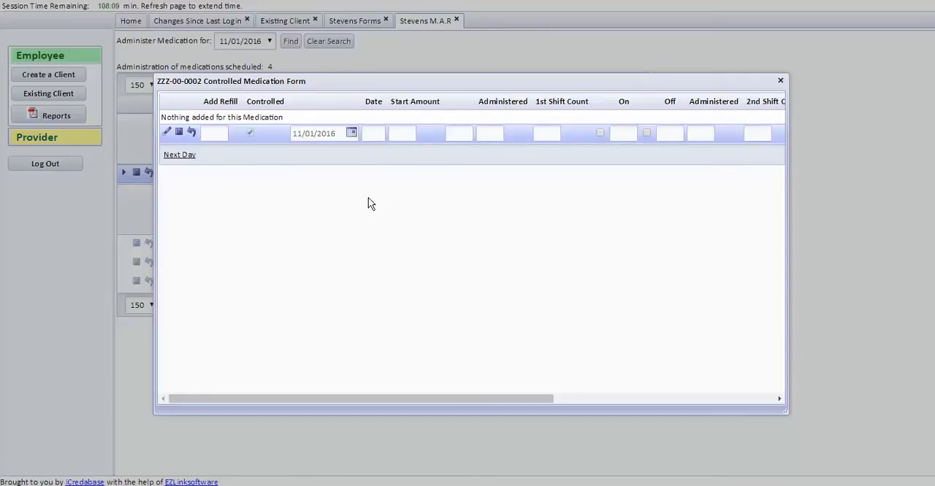
click(402, 134)
text(60)
Record 1 administered for the first shift and initial that shift's On box
click(460, 135)
click(489, 134)
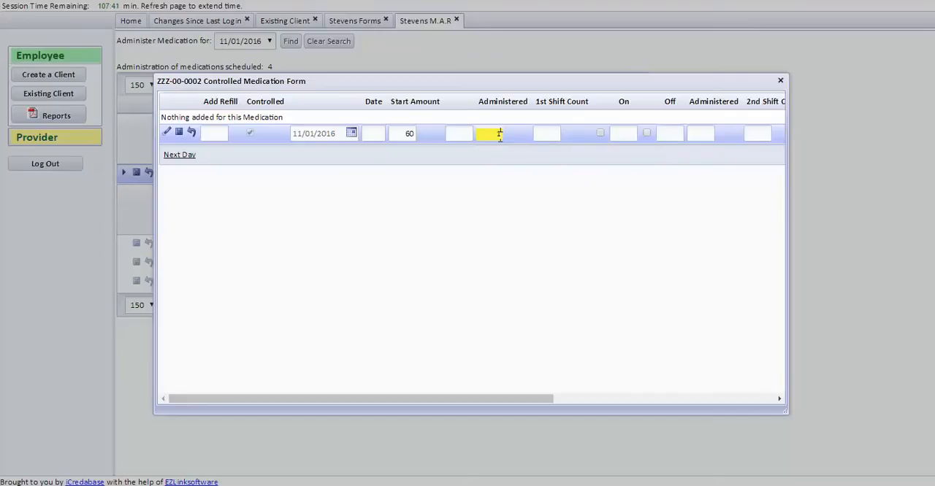
click(542, 133)
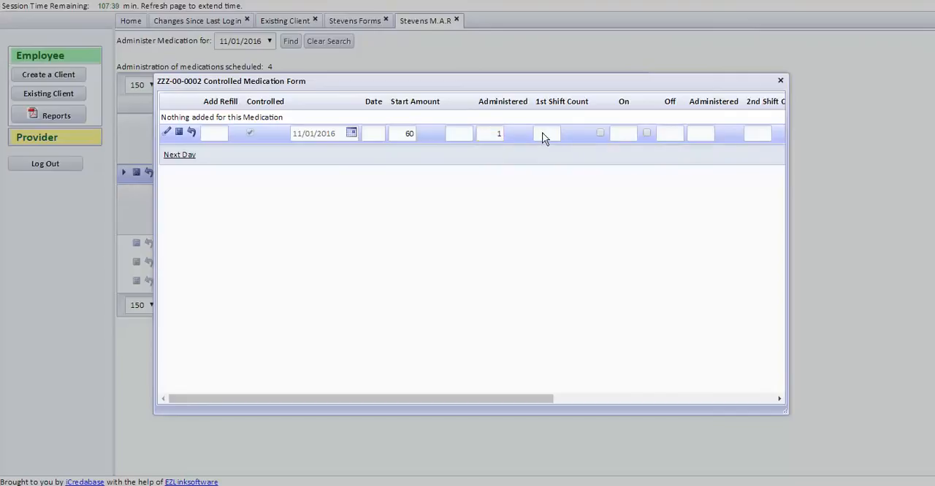
click(601, 133)
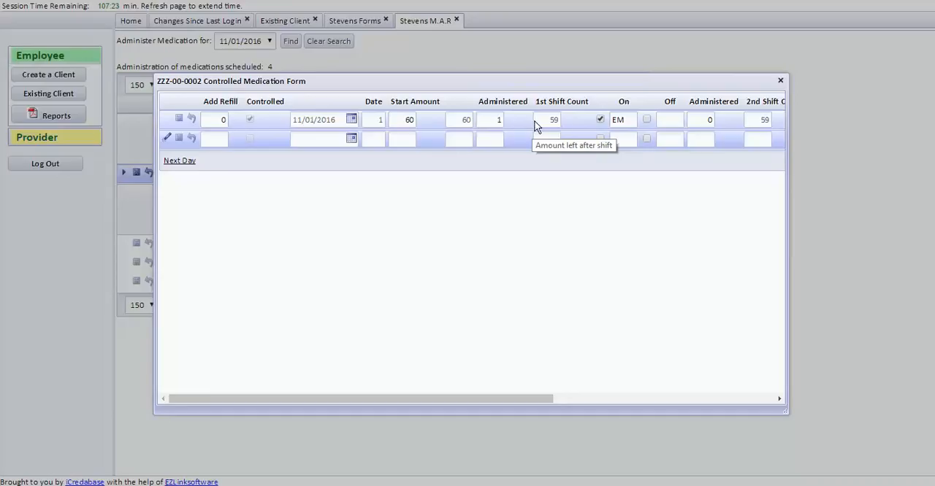
Record 1 administered for the second shift and initial that shift's On box
drag(526, 399, 586, 398)
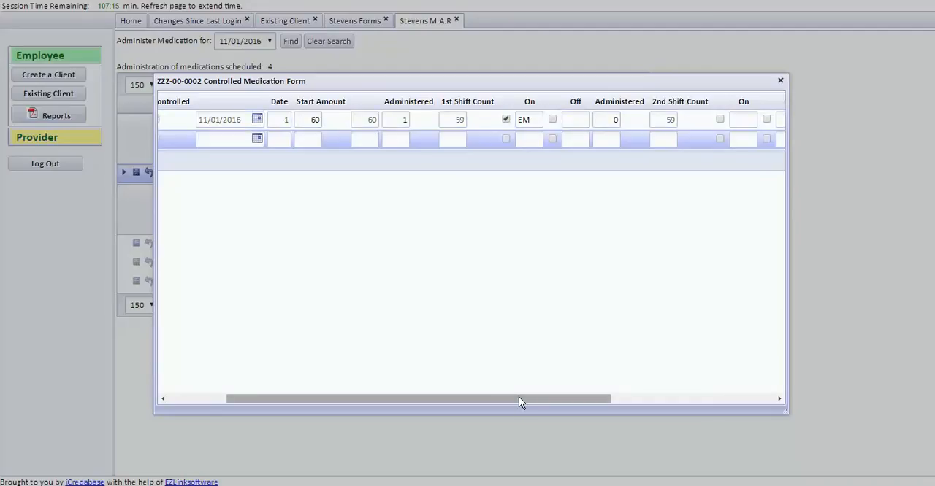
drag(518, 400, 686, 396)
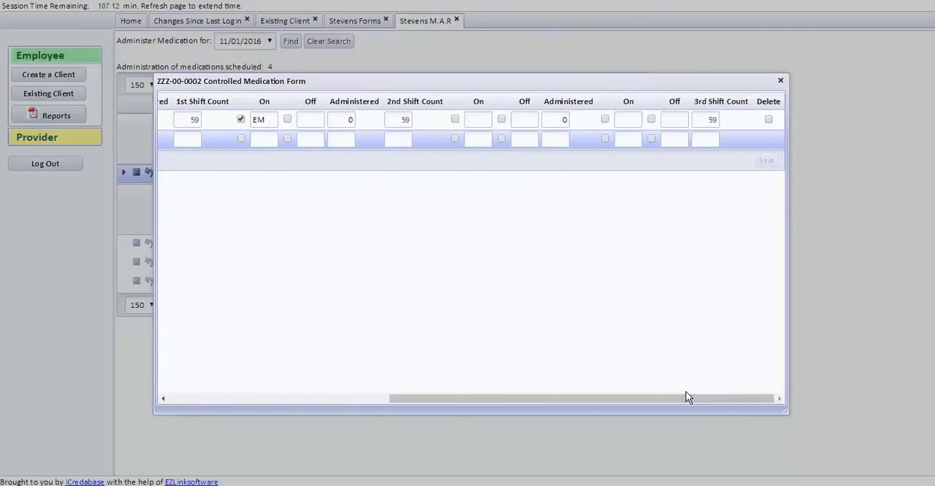
click(351, 122)
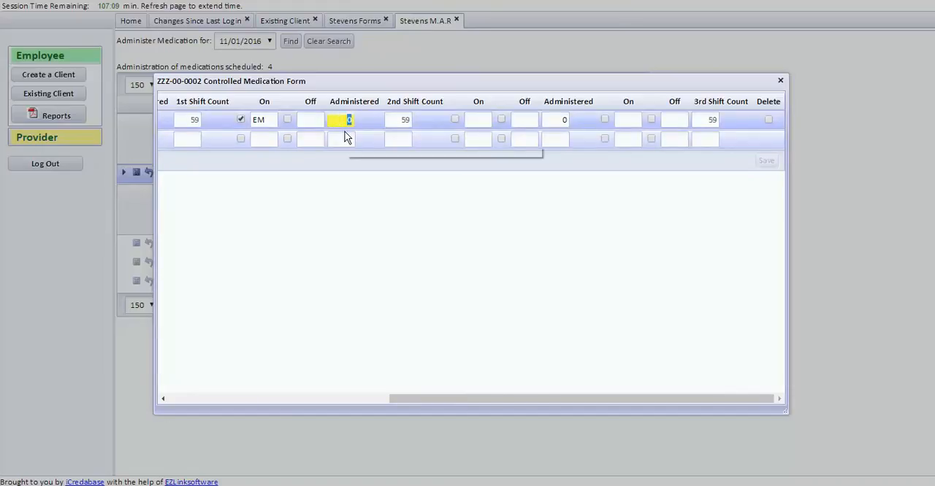
text(1)
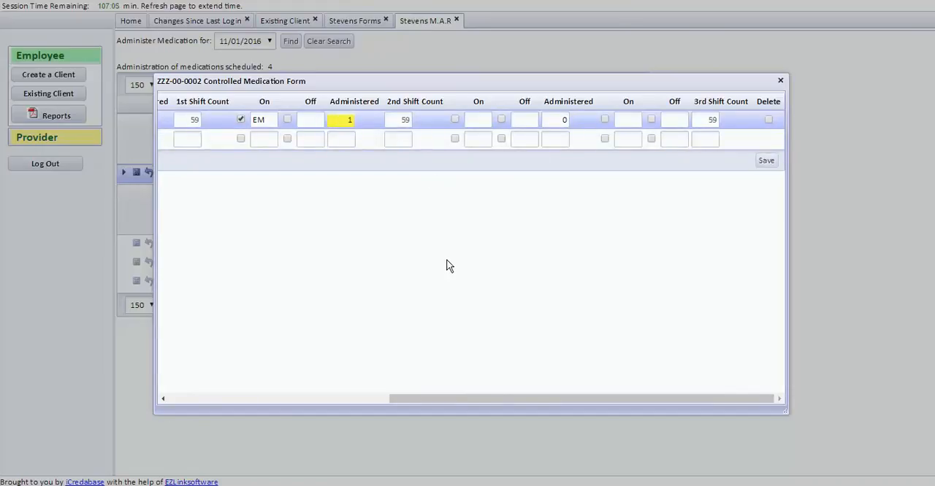
click(455, 118)
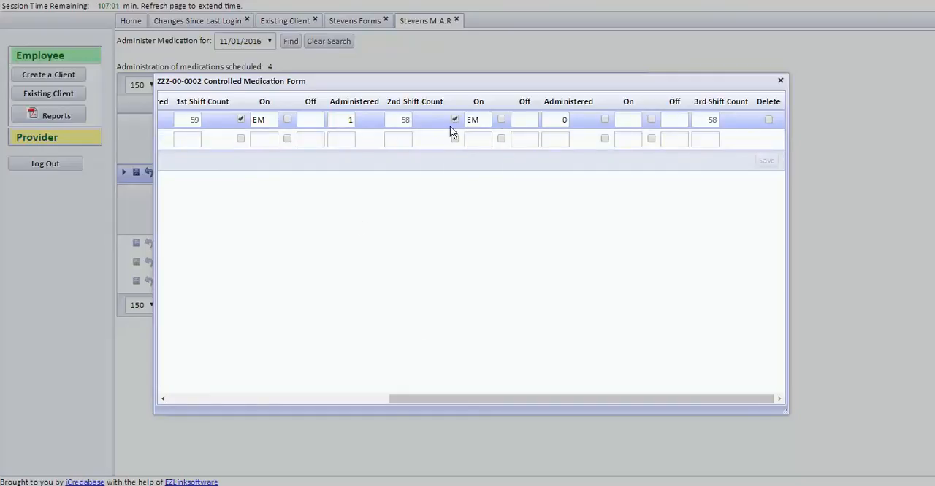
Initial the first shift's Off box and close the Controlled Medication Form
click(289, 119)
drag(518, 399, 258, 404)
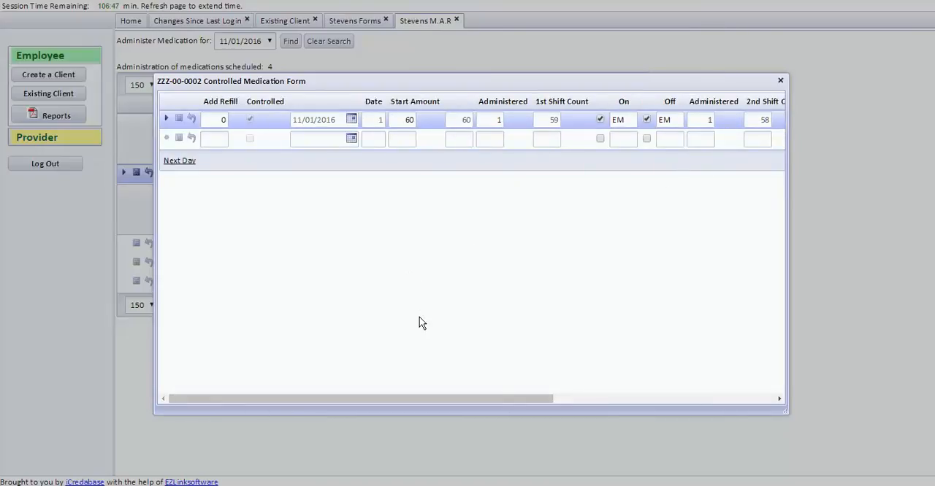
click(780, 81)
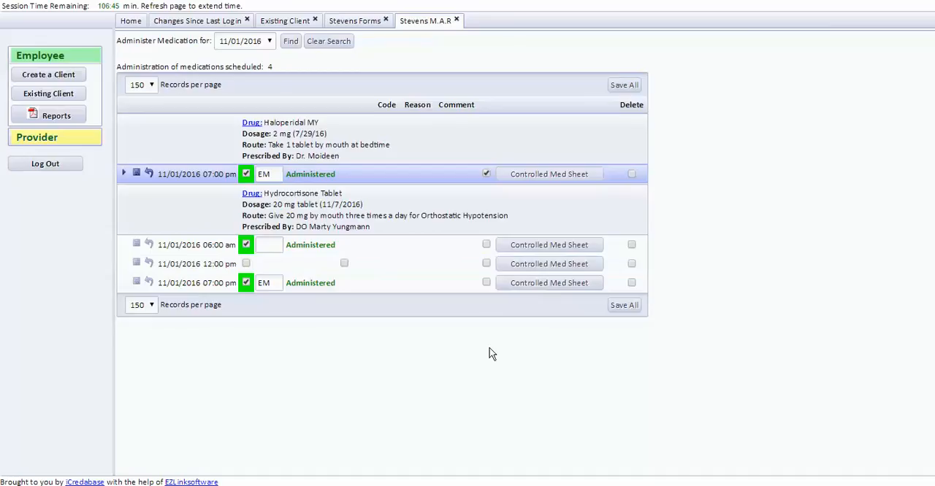